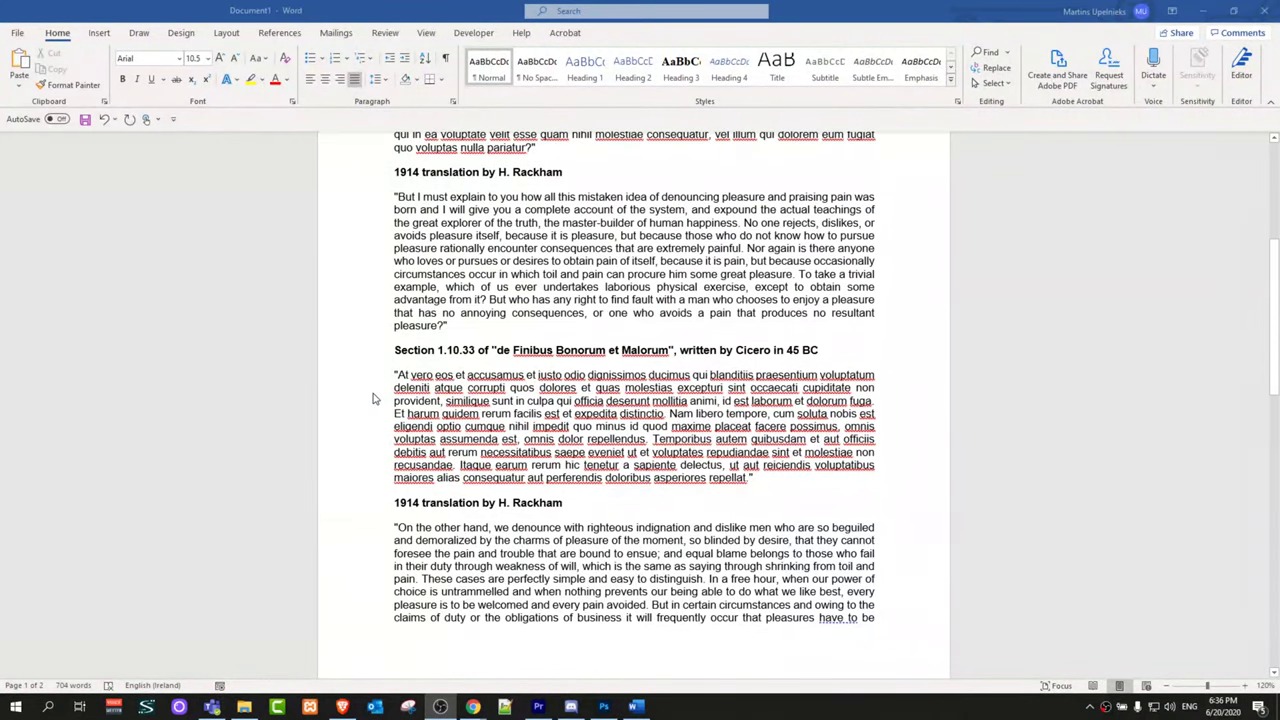
scroll(373, 398, "up", 4)
scroll(373, 398, "up", 4)
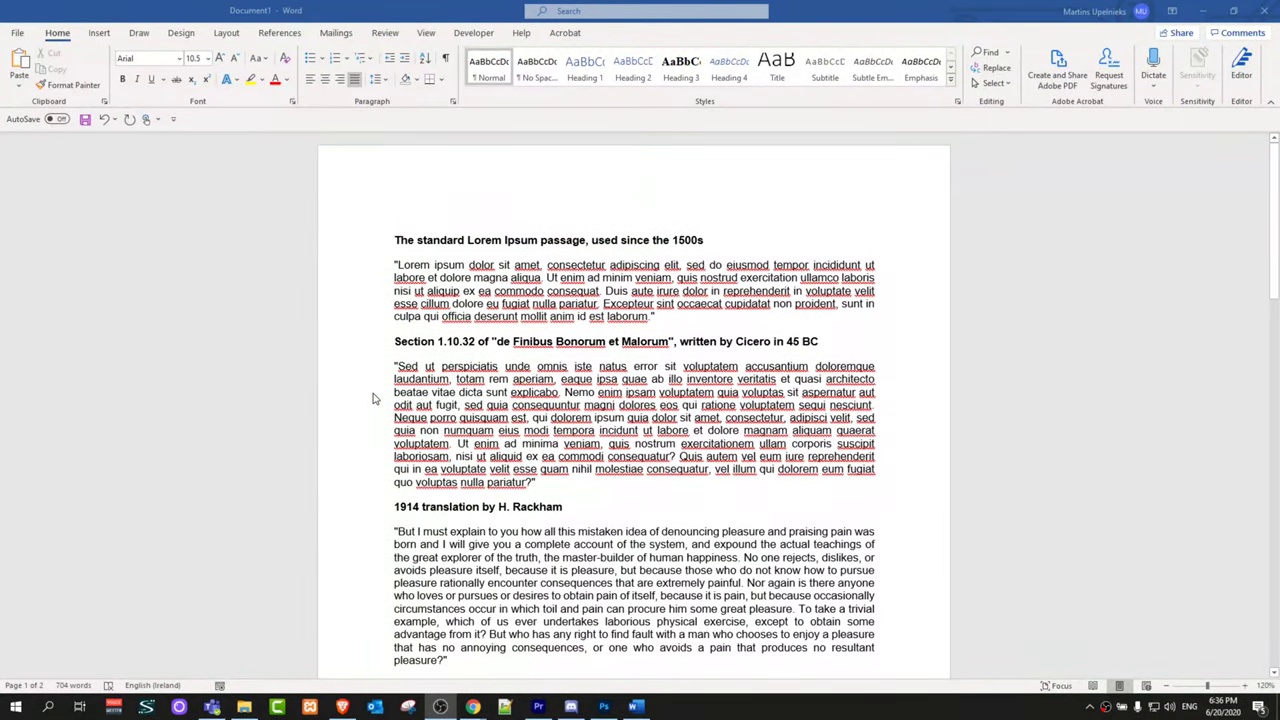
scroll(373, 398, "down", 5)
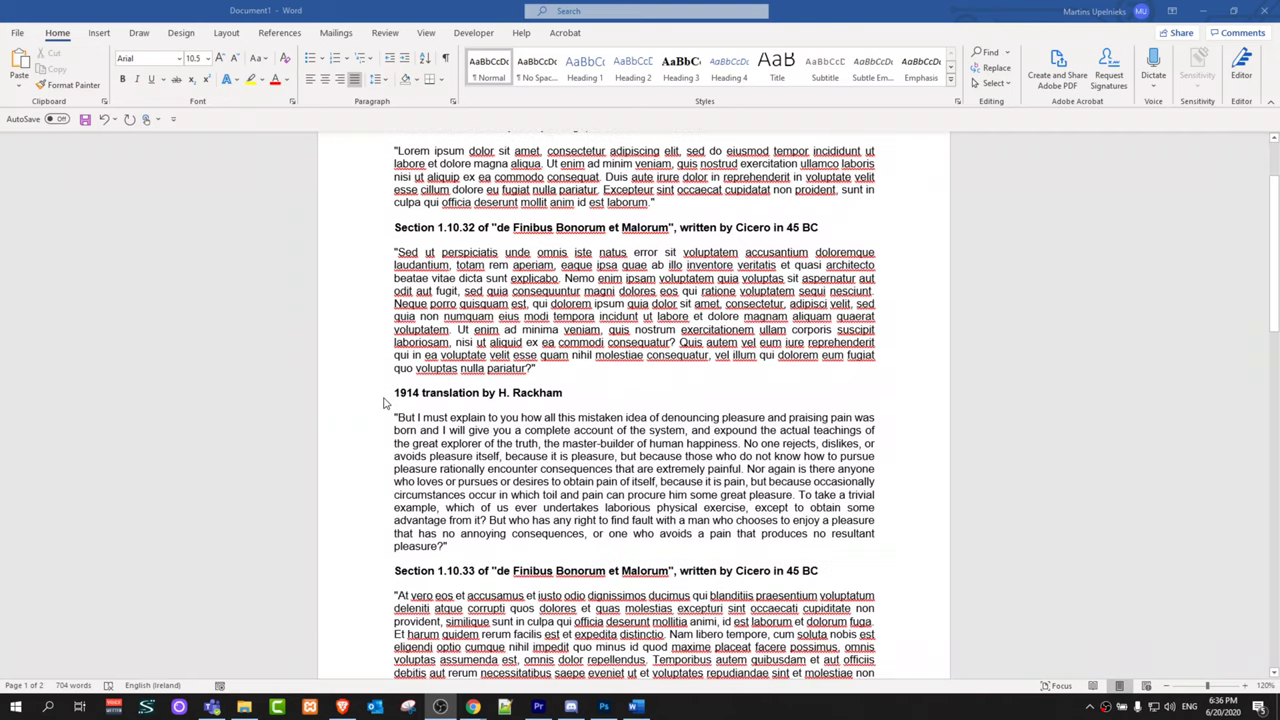
scroll(373, 398, "down", 3)
scroll(373, 398, "down", 3)
scroll(380, 400, "down", 4)
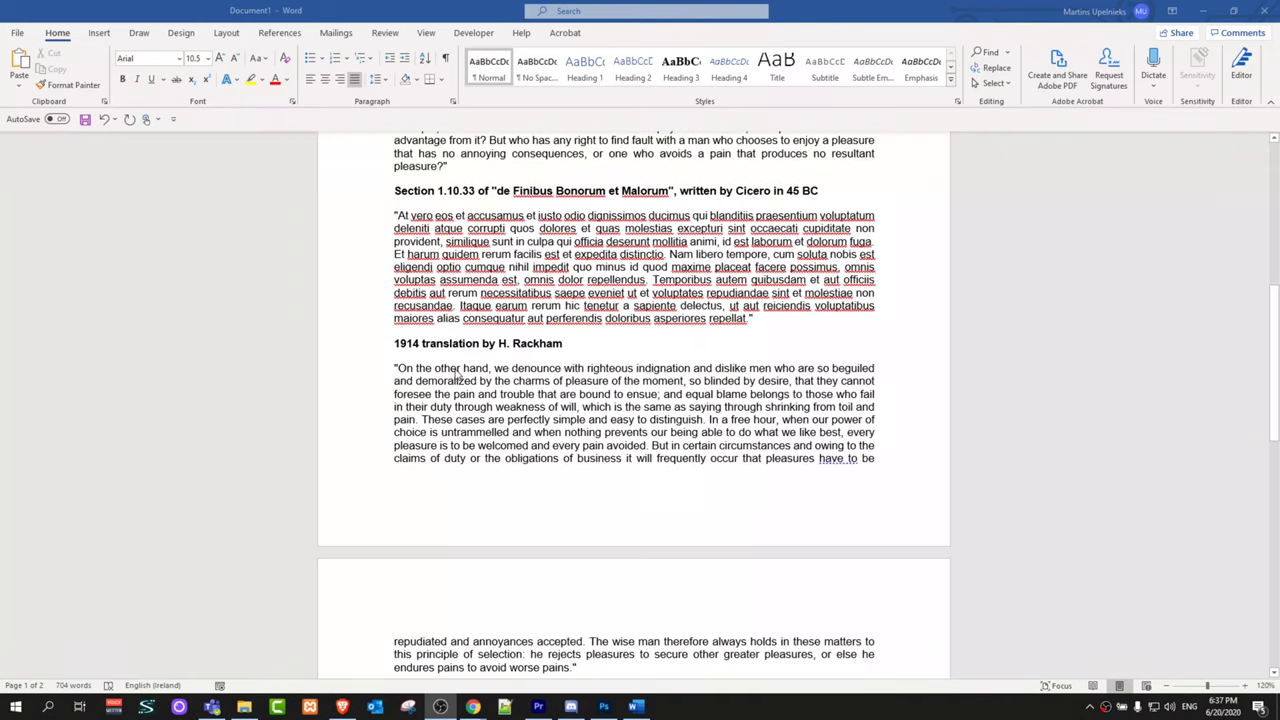
scroll(383, 403, "down", 4)
scroll(450, 378, "down", 4)
scroll(450, 378, "down", 1, "ctrl")
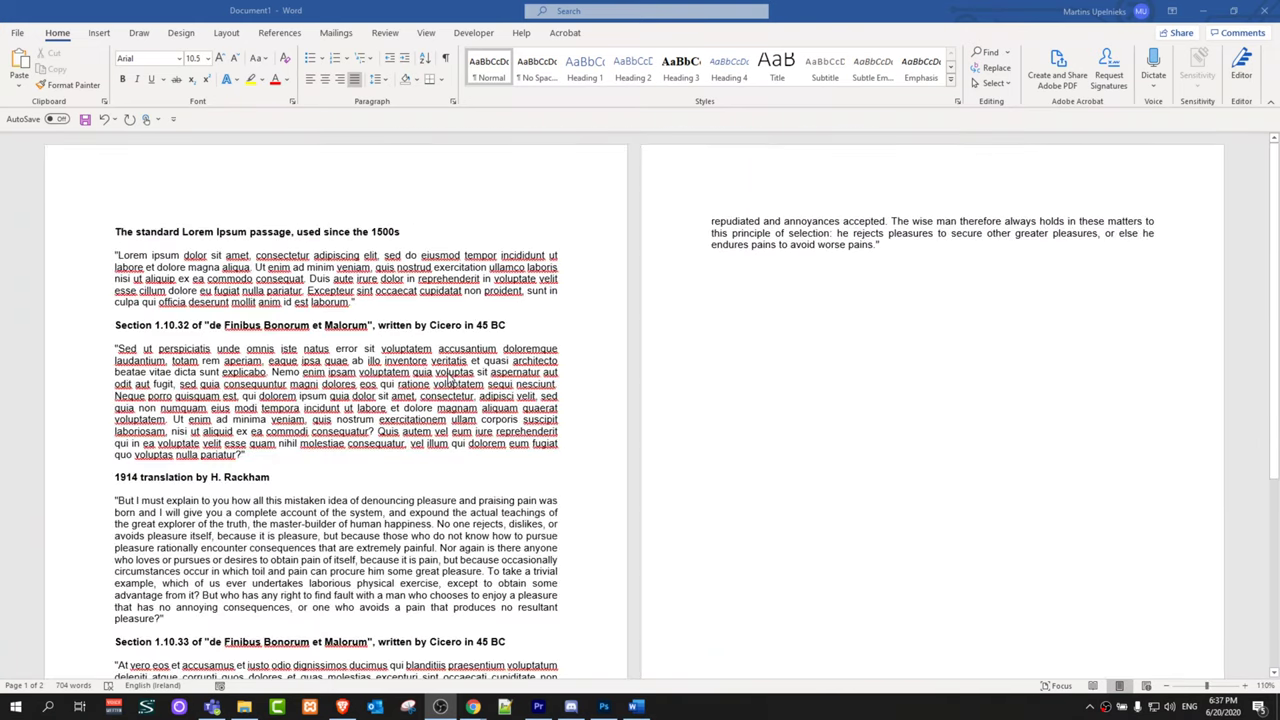
scroll(450, 378, "down", 1, "ctrl")
scroll(450, 378, "down", 3)
scroll(449, 378, "down", 1, "ctrl")
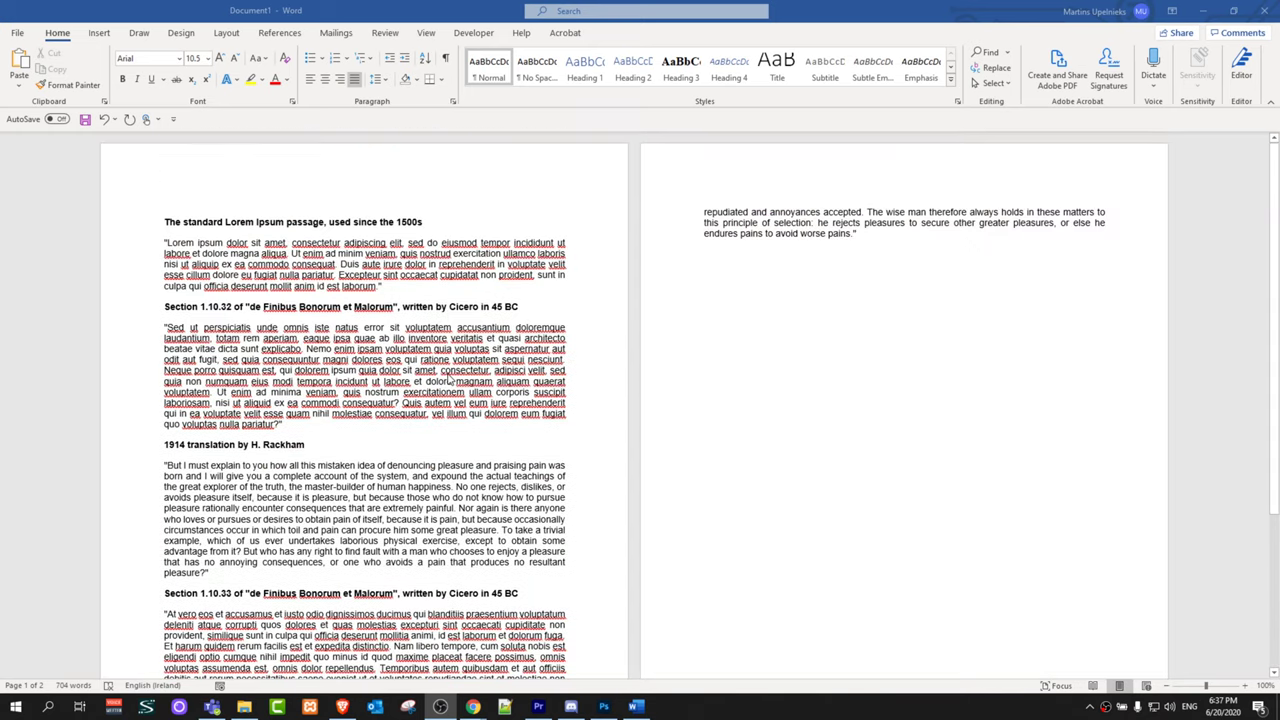
scroll(558, 466, "up", 1, "ctrl")
scroll(558, 466, "down", 3)
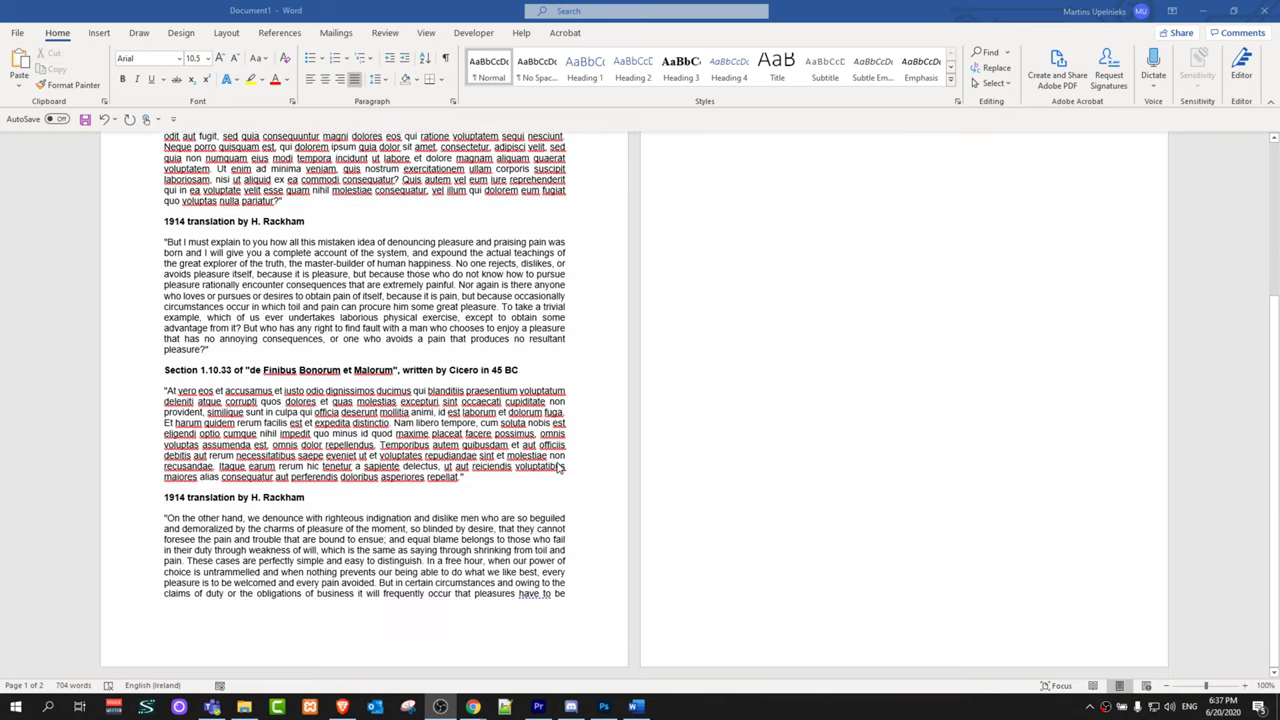
scroll(562, 547, "up", 4)
scroll(562, 547, "up", 3)
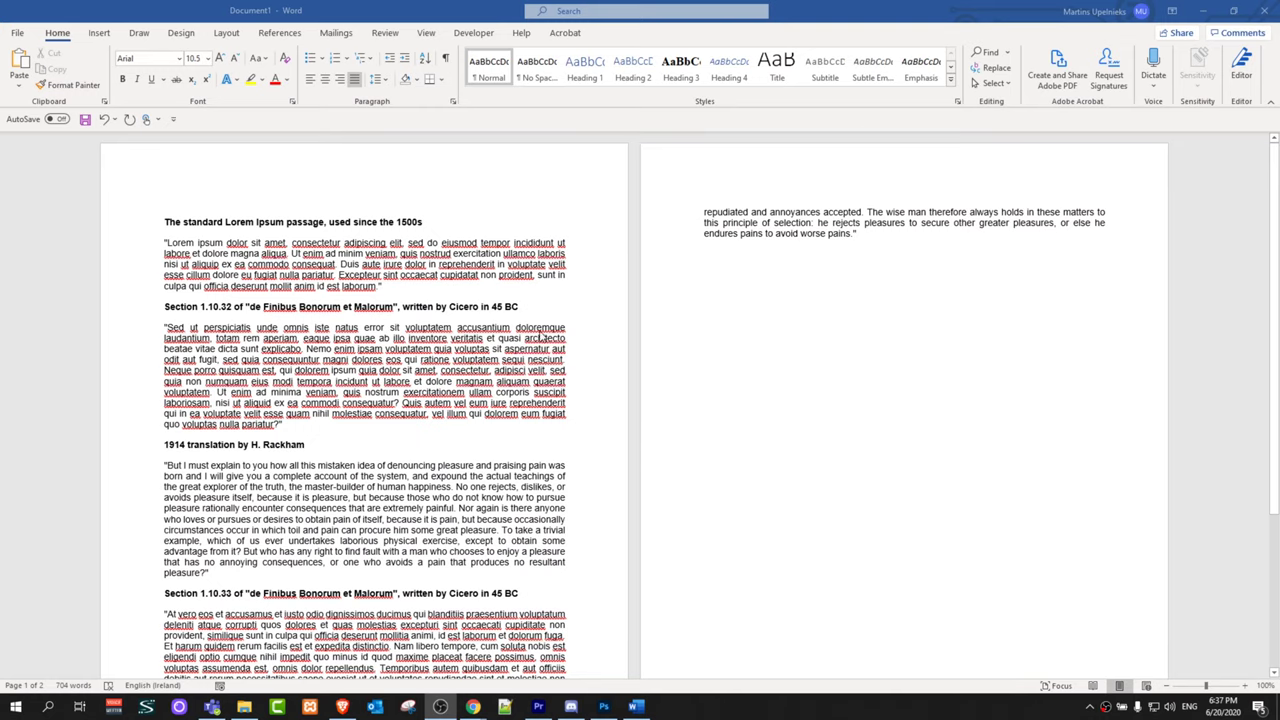
scroll(545, 340, "down", 2)
scroll(545, 340, "down", 2)
scroll(530, 356, "up", 1, "ctrl")
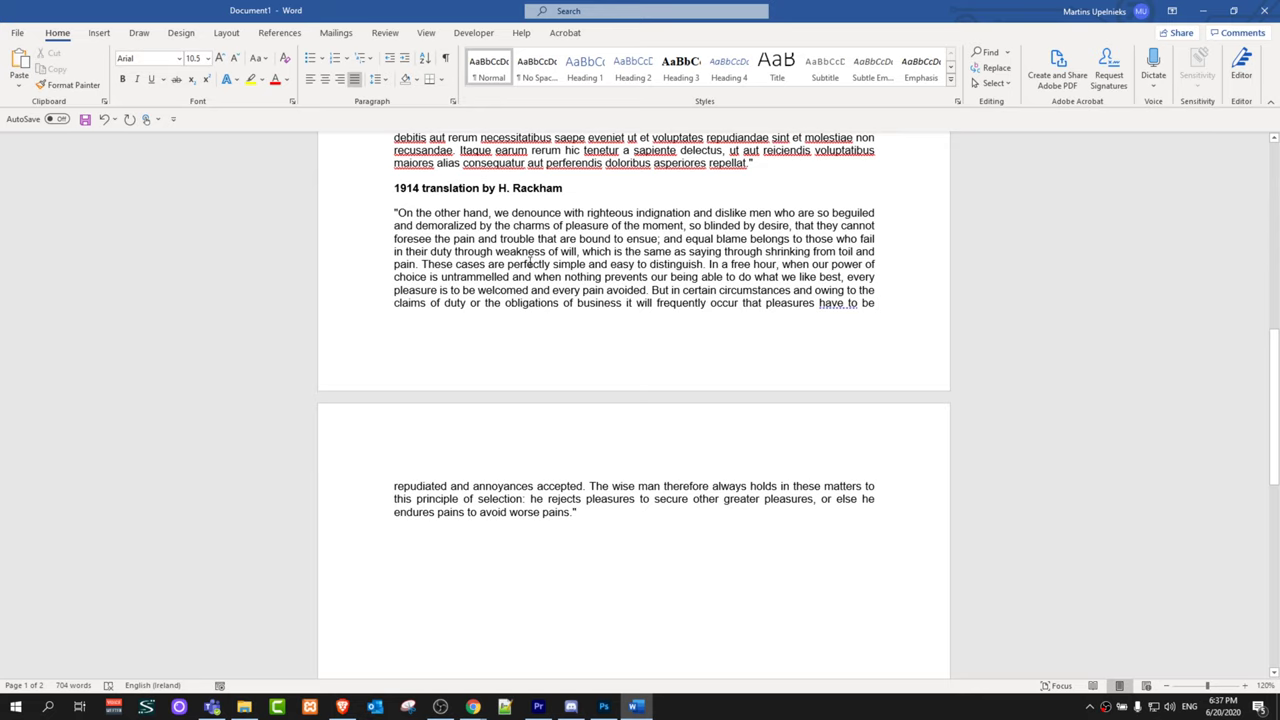
Insert a blank page after page one, pushing the final paragraph onto page three.
left_click(99, 32)
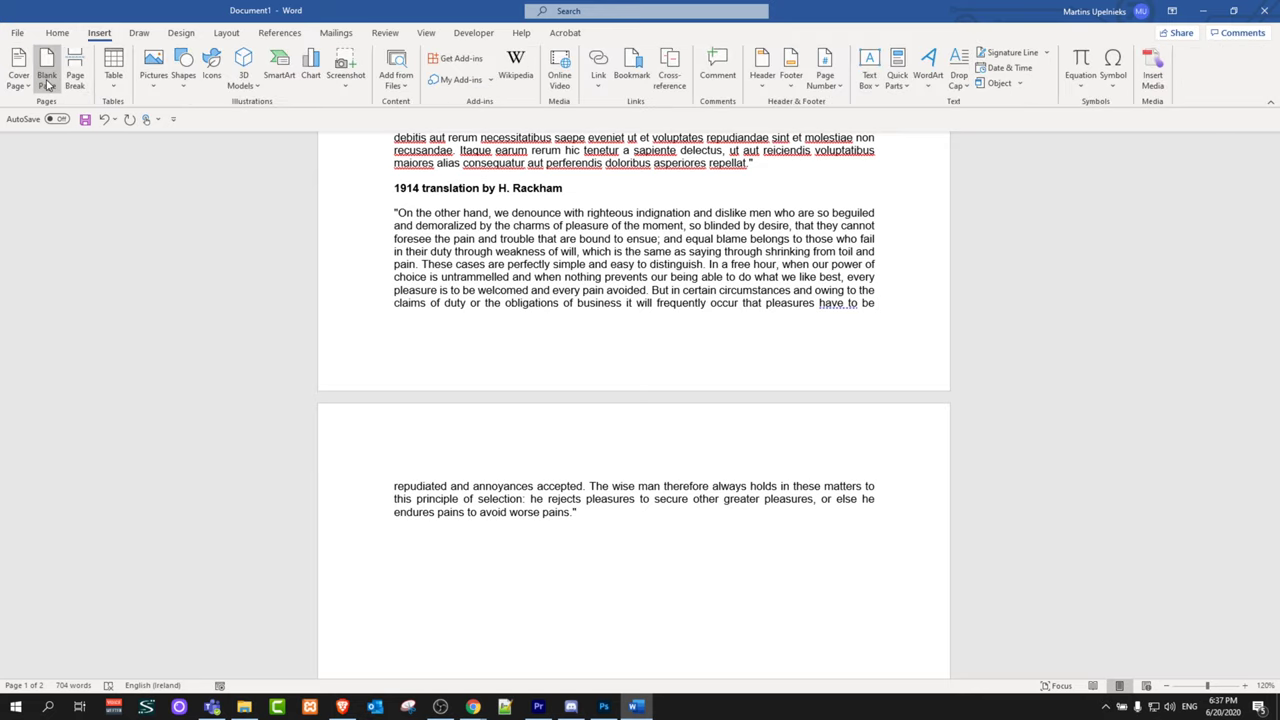
left_click(47, 75)
scroll(400, 300, "down", 3)
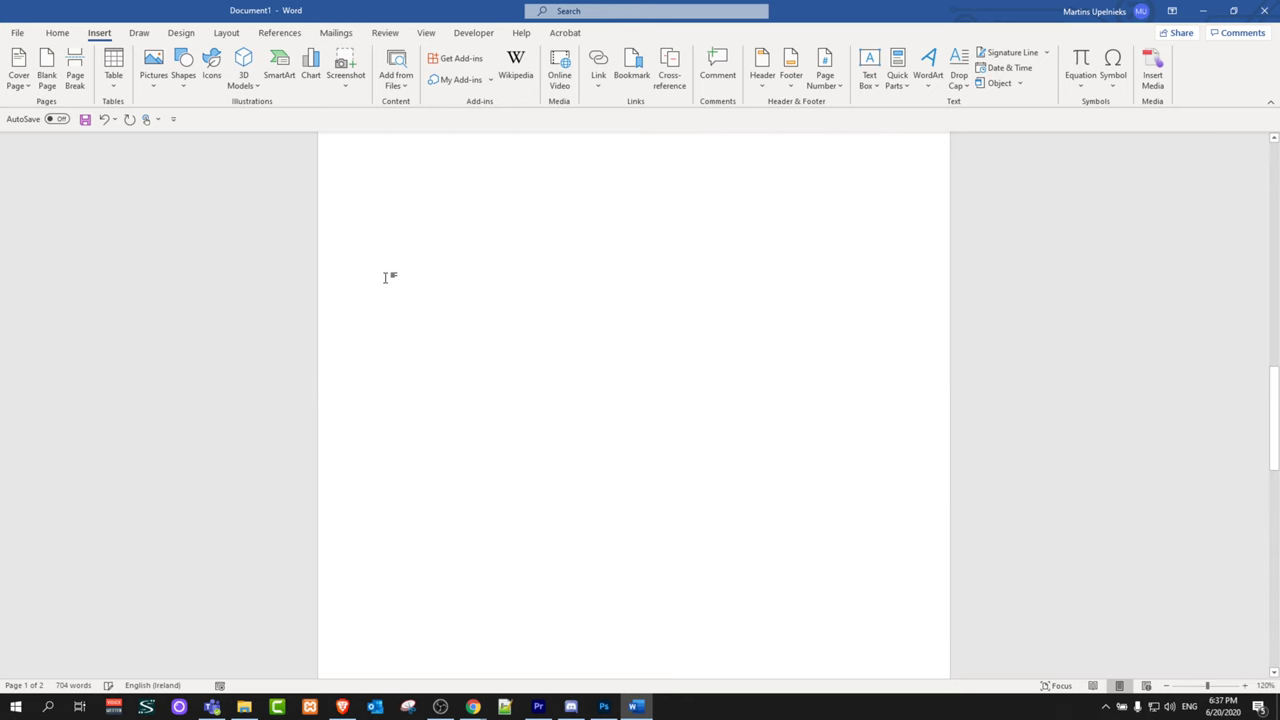
scroll(377, 284, "up", 4)
scroll(377, 284, "down", 3, "ctrl")
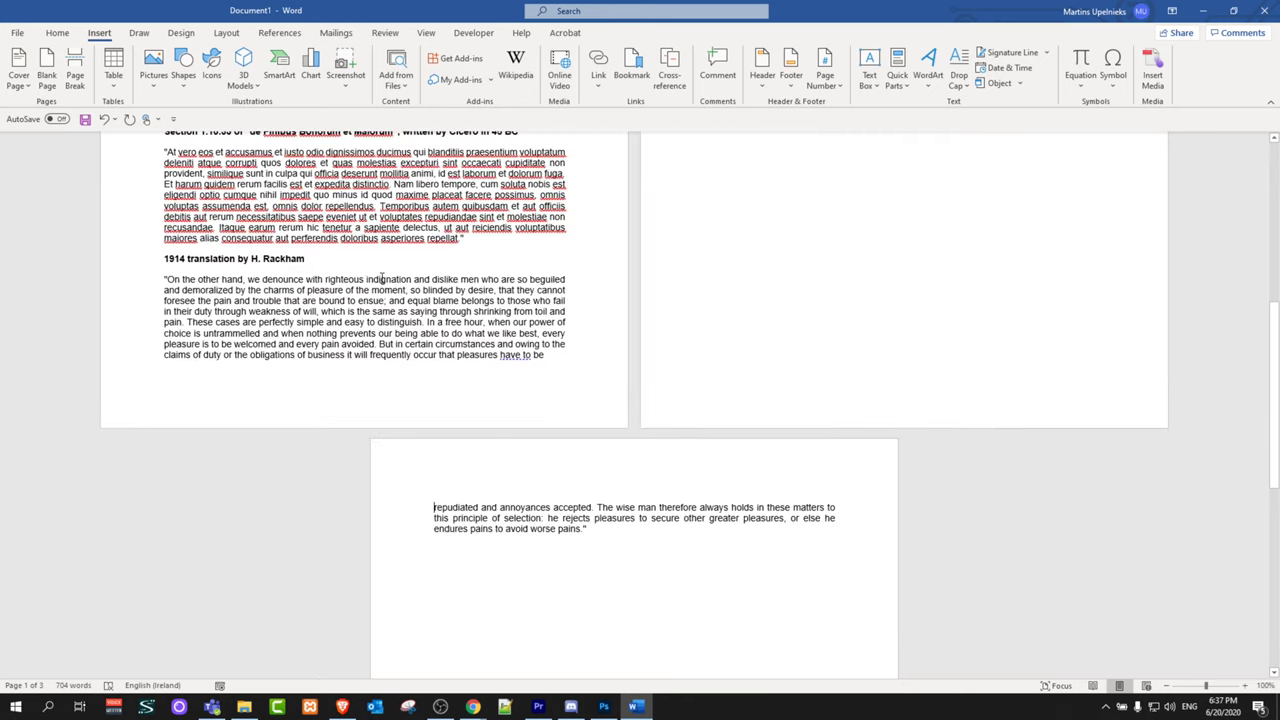
scroll(381, 281, "up", 8)
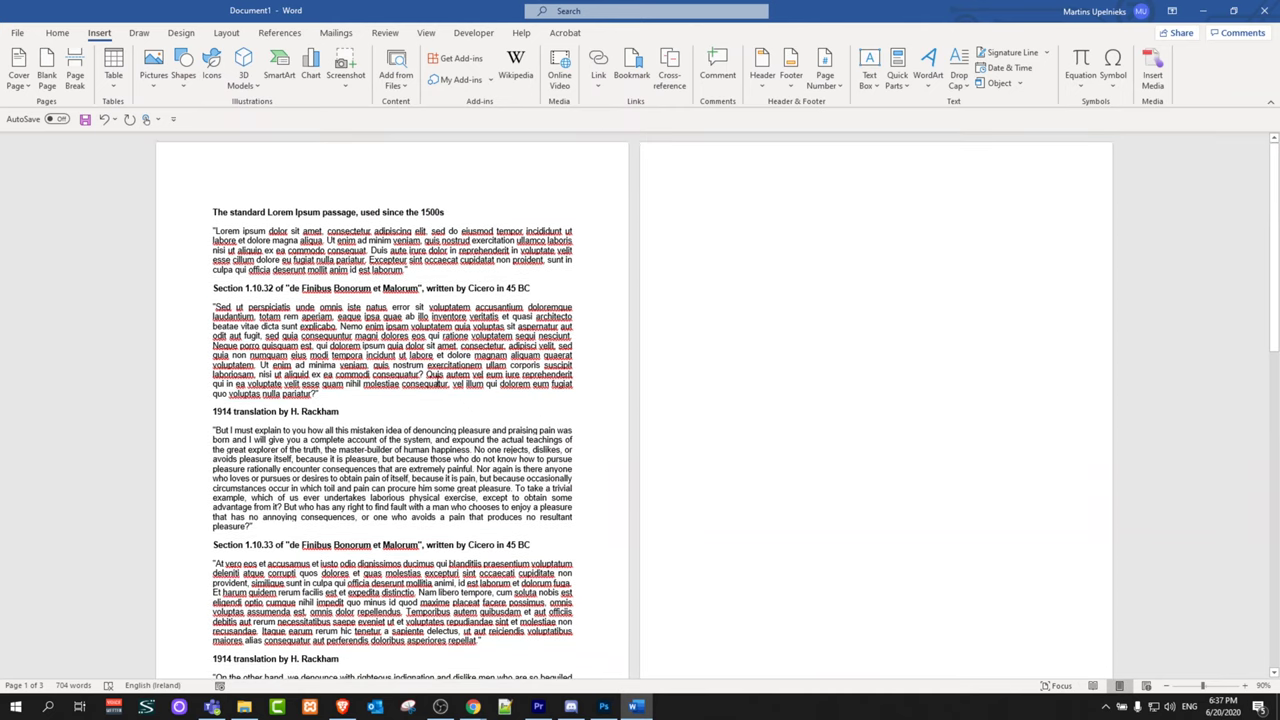
scroll(604, 598, "down", 4)
scroll(604, 598, "down", 4)
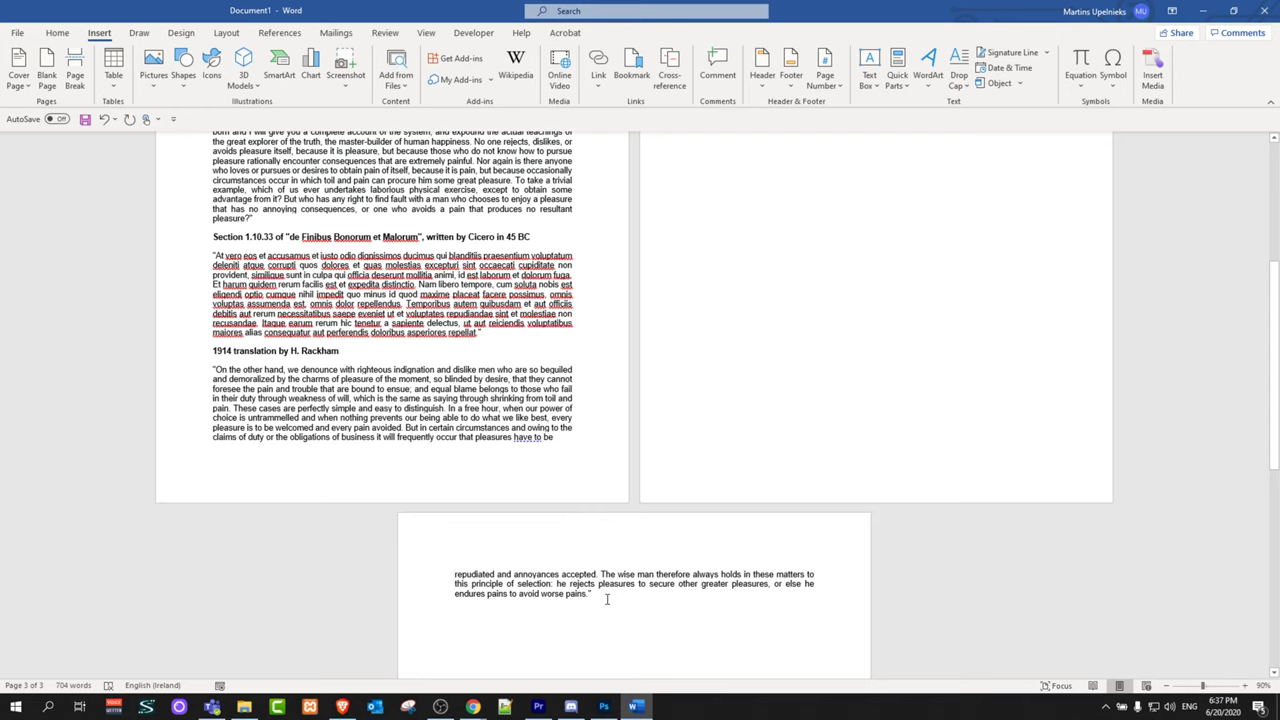
left_click(455, 574)
scroll(485, 478, "up", 5)
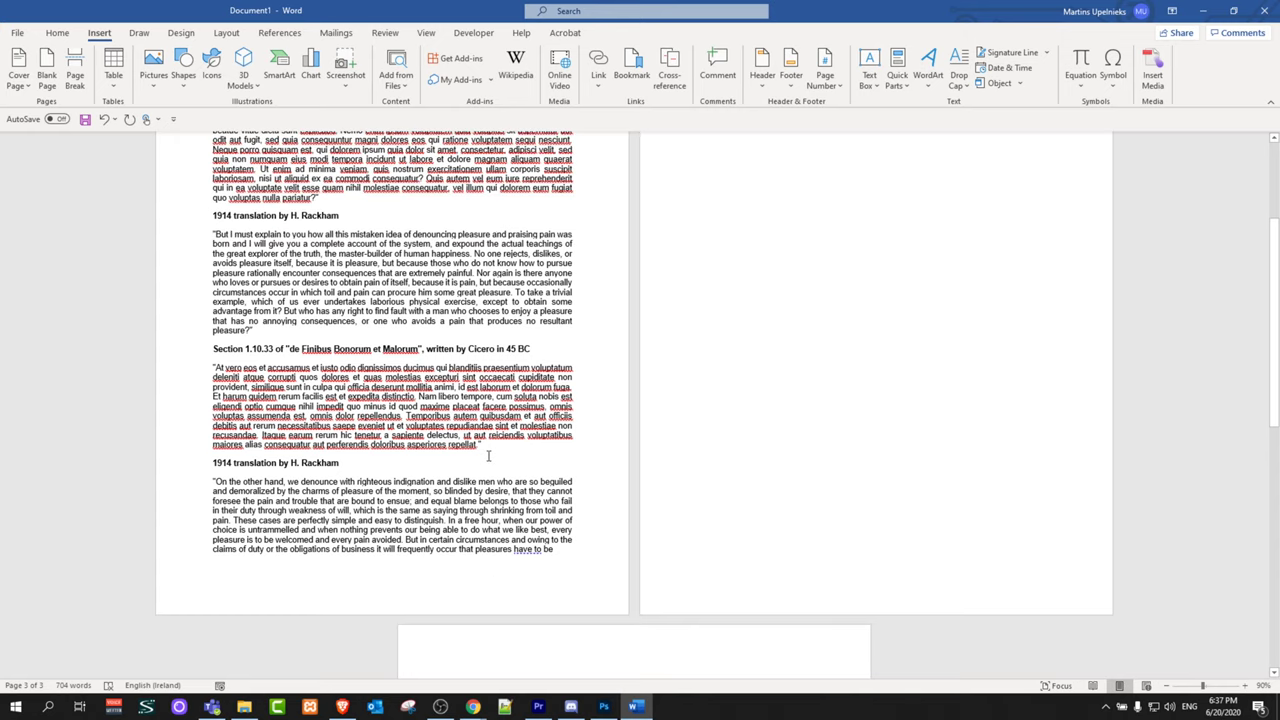
scroll(485, 478, "up", 5)
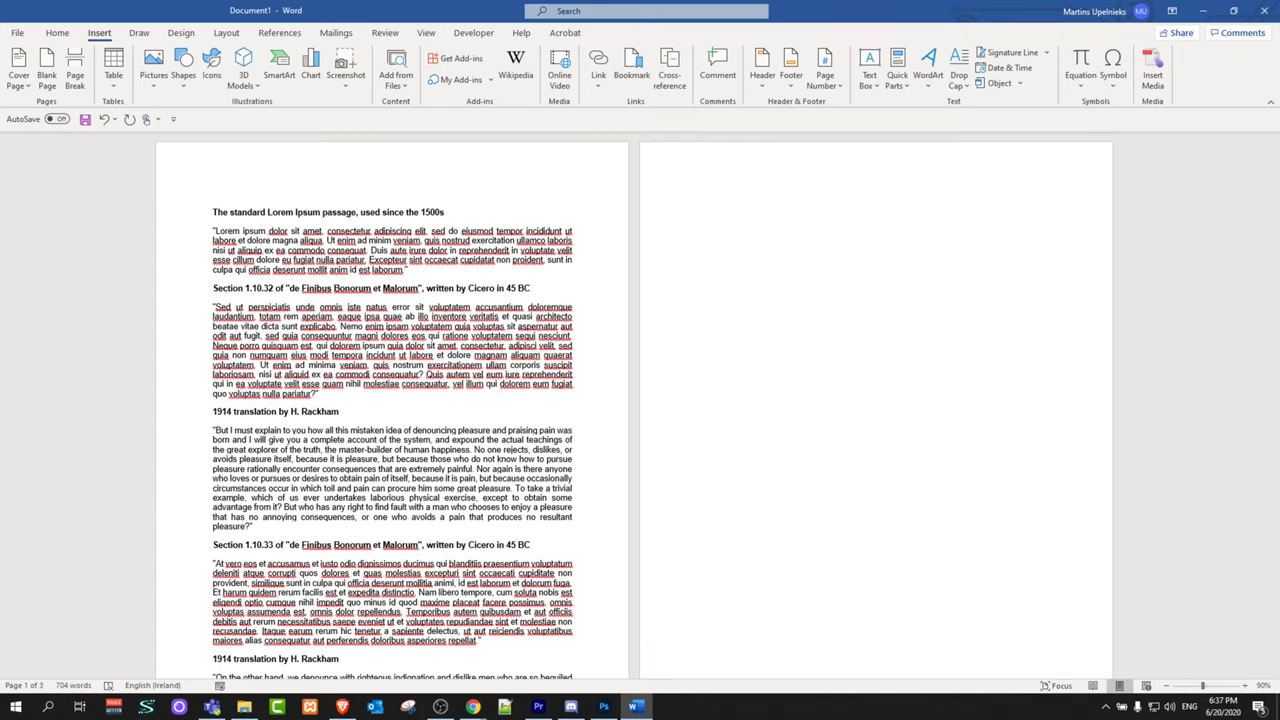